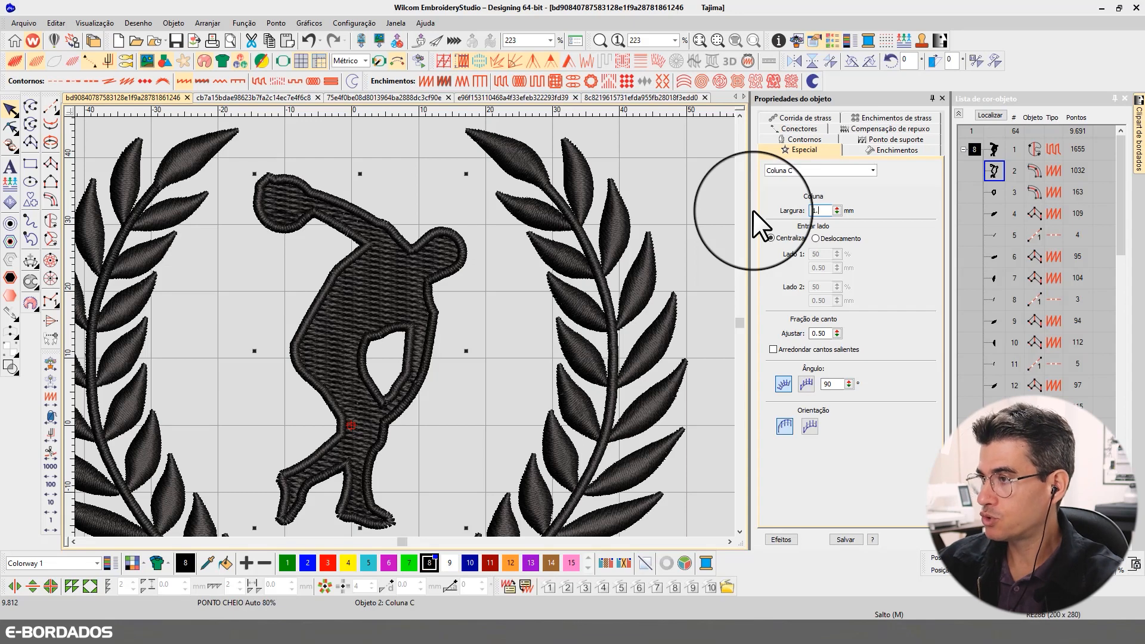
- Set the column width of the figure's outline and of the inner arm outline to 1.50 mm
{"action": "type", "text": "5"}
{"action": "key", "text": "Return"}
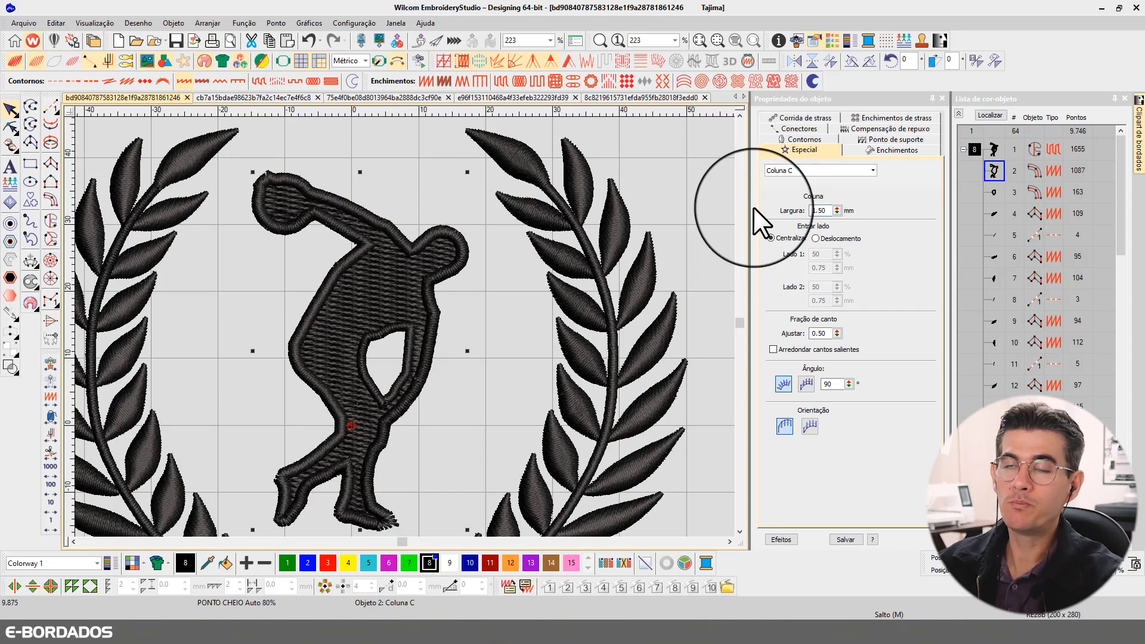
{"action": "left_click", "coordinate": [375, 334]}
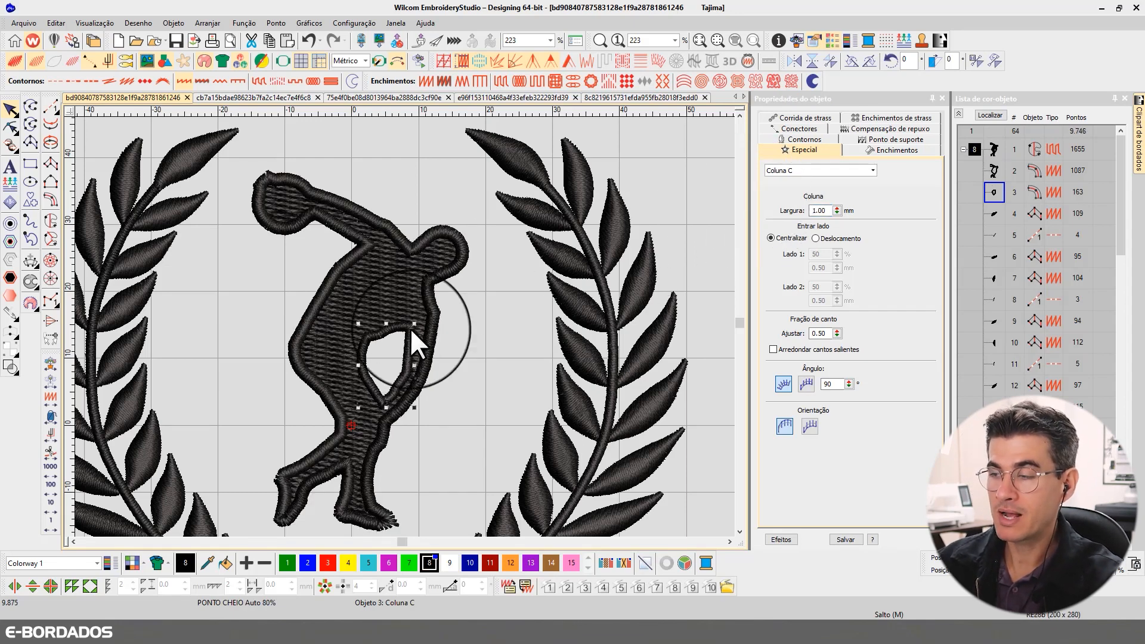
{"action": "double_click", "coordinate": [818, 210]}
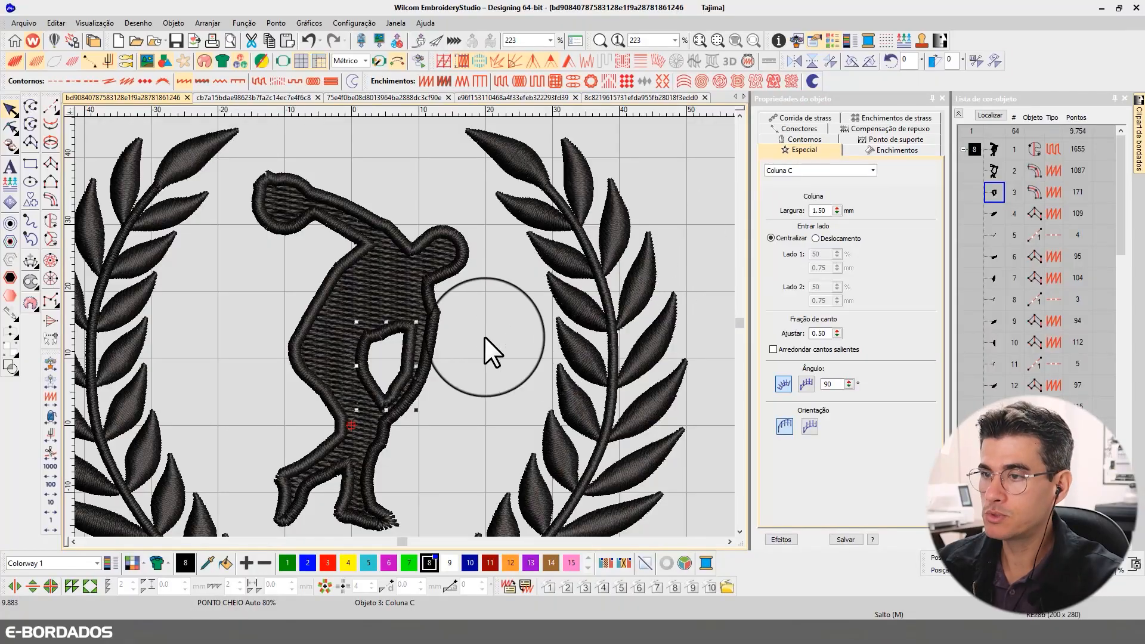
- Switch the figure outline column's side entry to Deslocamento with side 1 at 20%
{"action": "key", "text": "t"}
{"action": "key", "text": "t"}
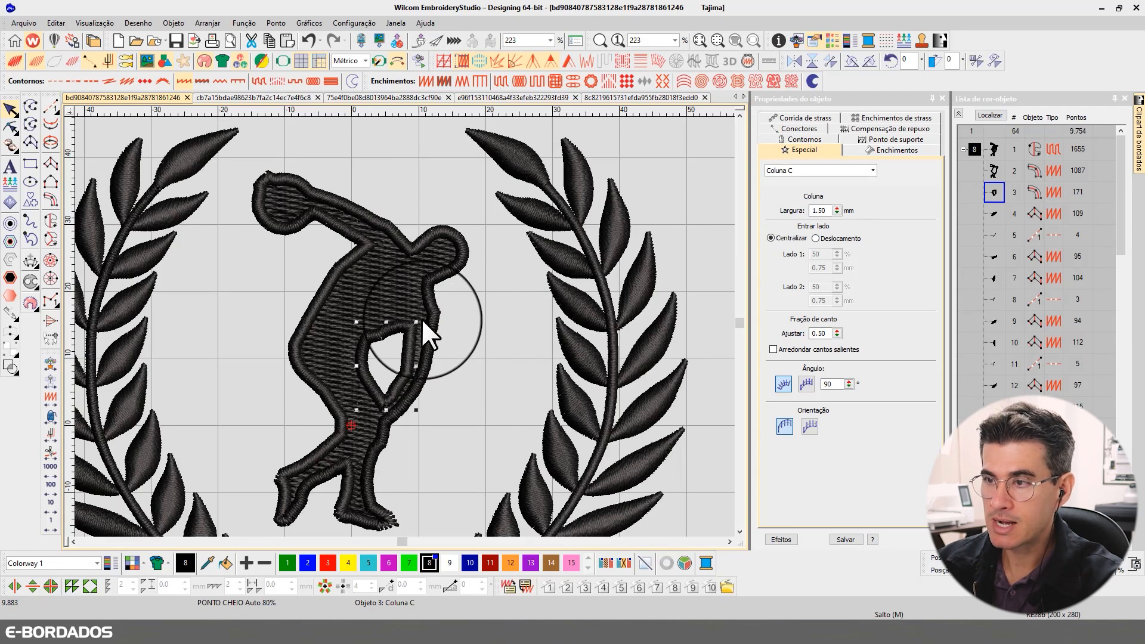
{"action": "left_click", "coordinate": [432, 320]}
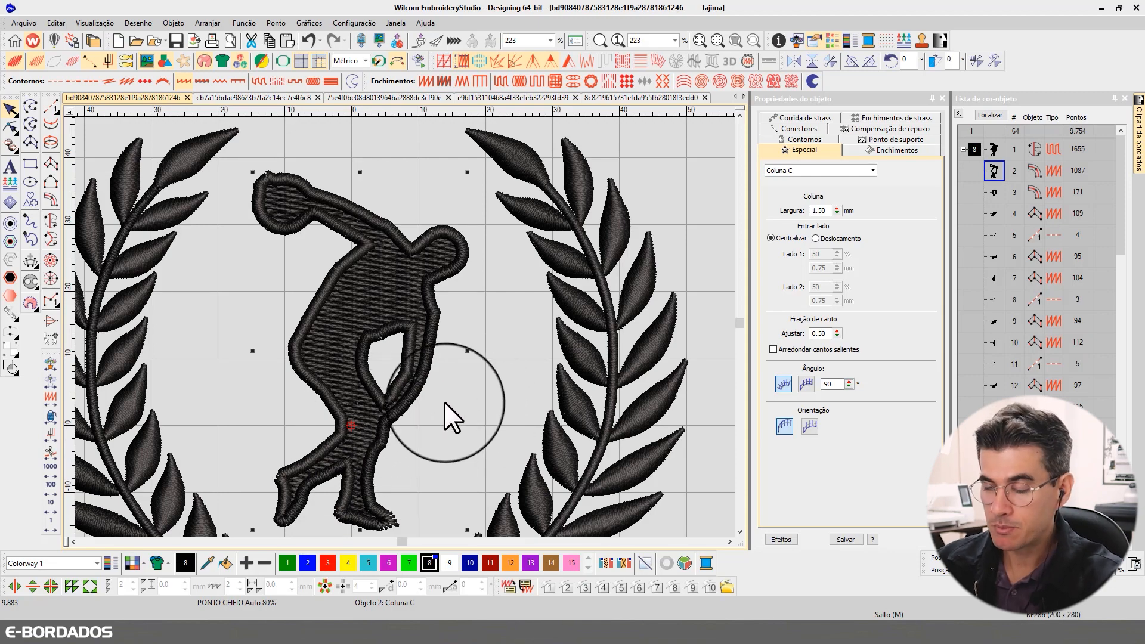
{"action": "key", "text": "t"}
{"action": "key", "text": "t"}
{"action": "key", "text": "t"}
{"action": "left_click", "coordinate": [398, 409]}
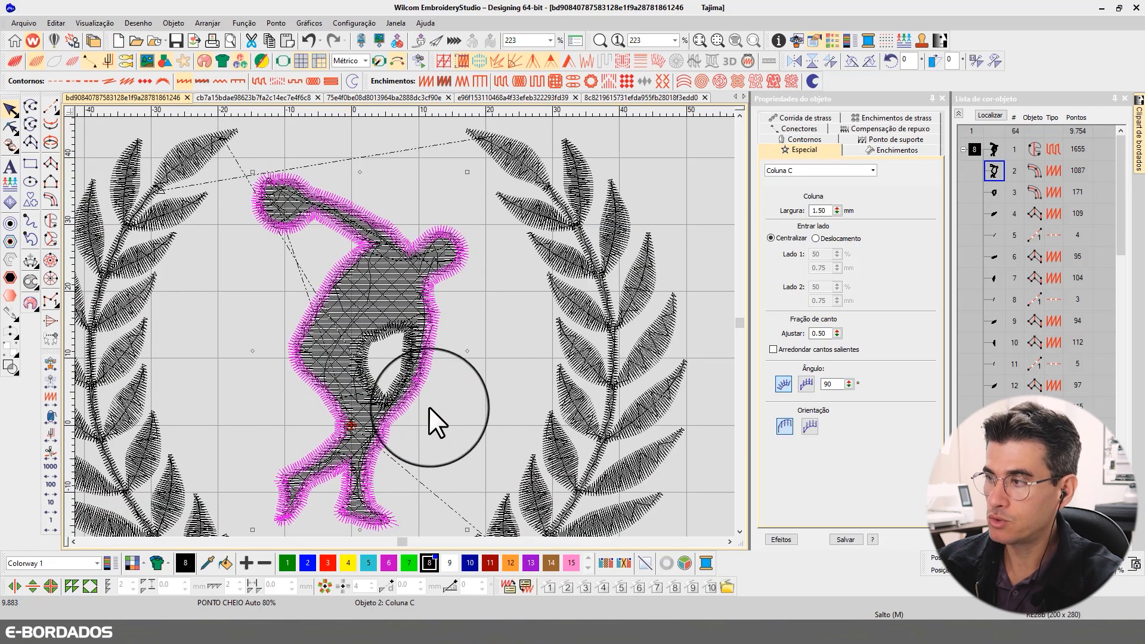
{"action": "left_click", "coordinate": [816, 238]}
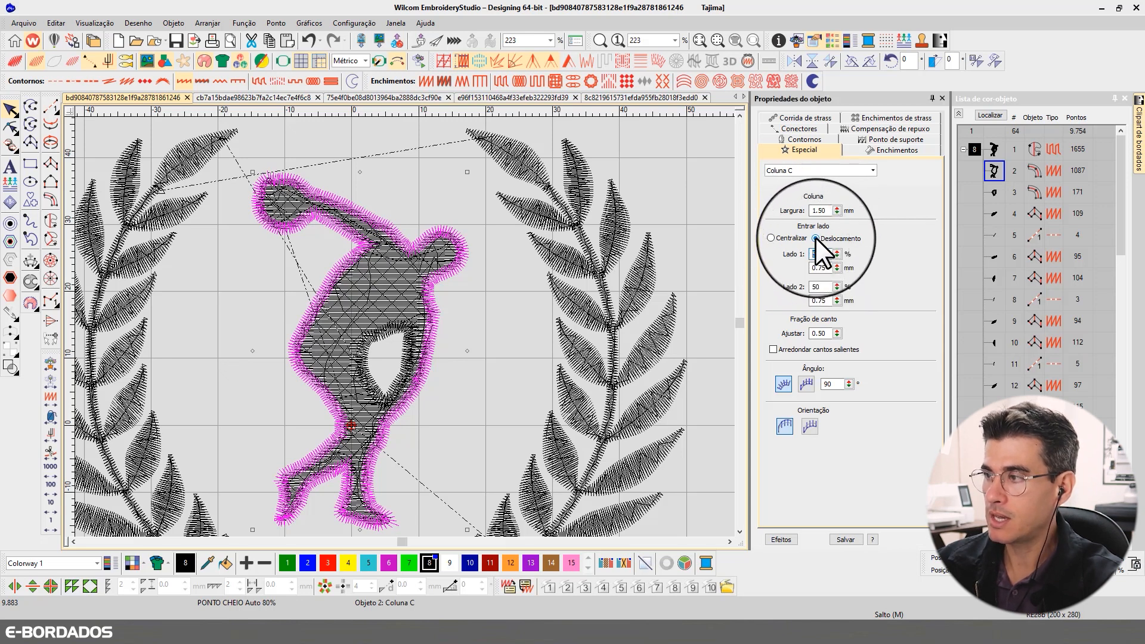
{"action": "type", "text": "20"}
{"action": "key", "text": "Return"}
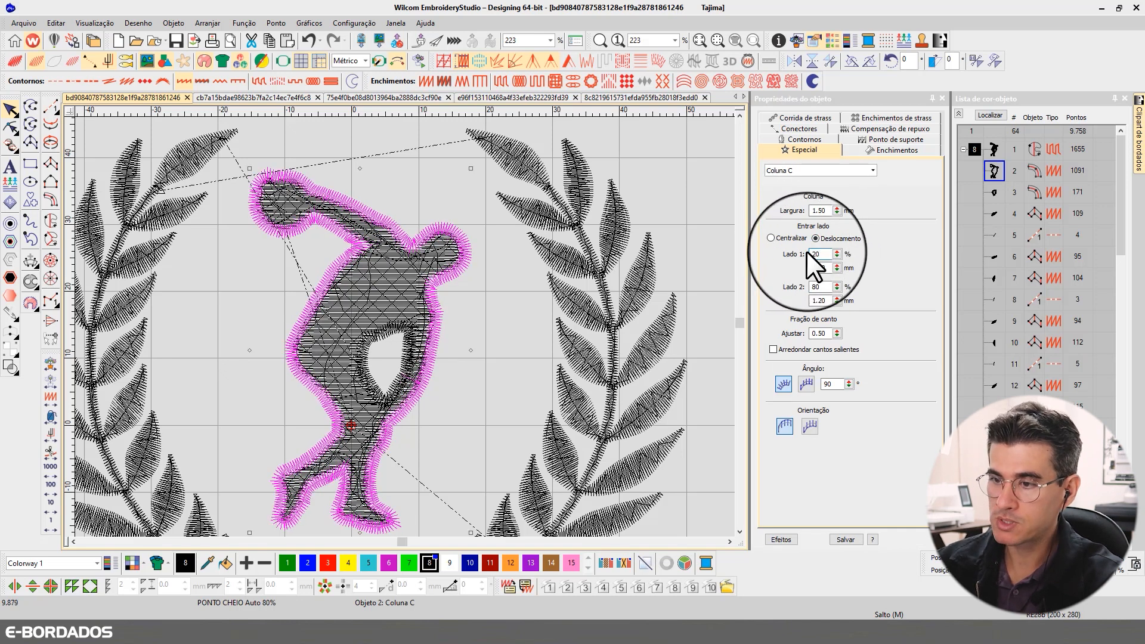
- Examine the outline column's side offset values and the stitching up close around the figure's waist
{"action": "key", "text": "t"}
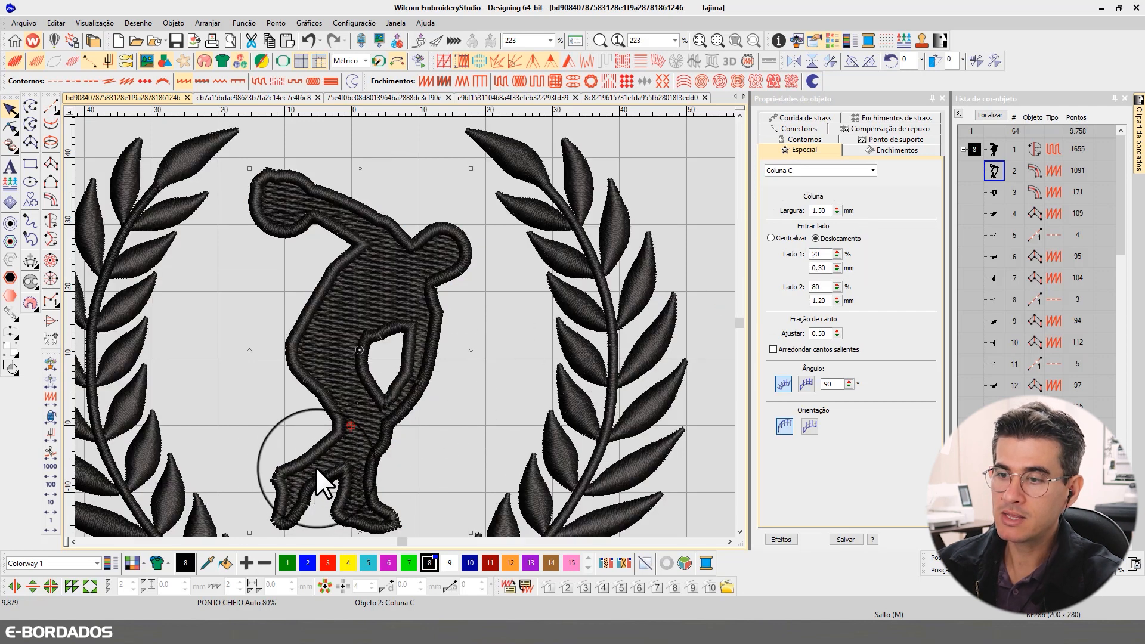
{"action": "double_click", "coordinate": [817, 254]}
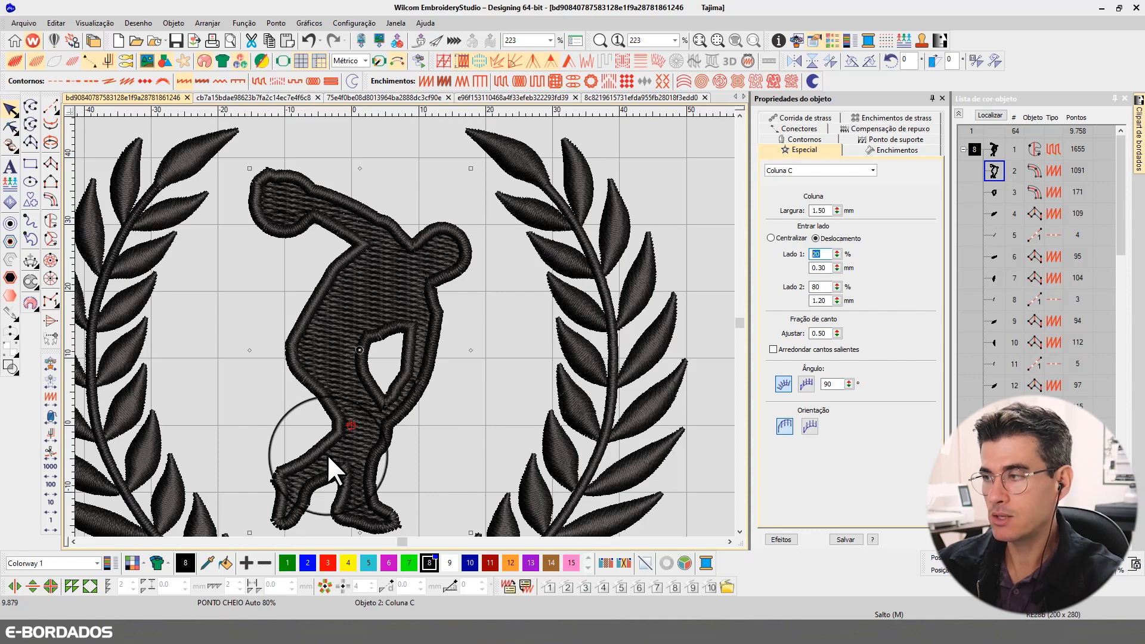
{"action": "left_click", "coordinate": [819, 290]}
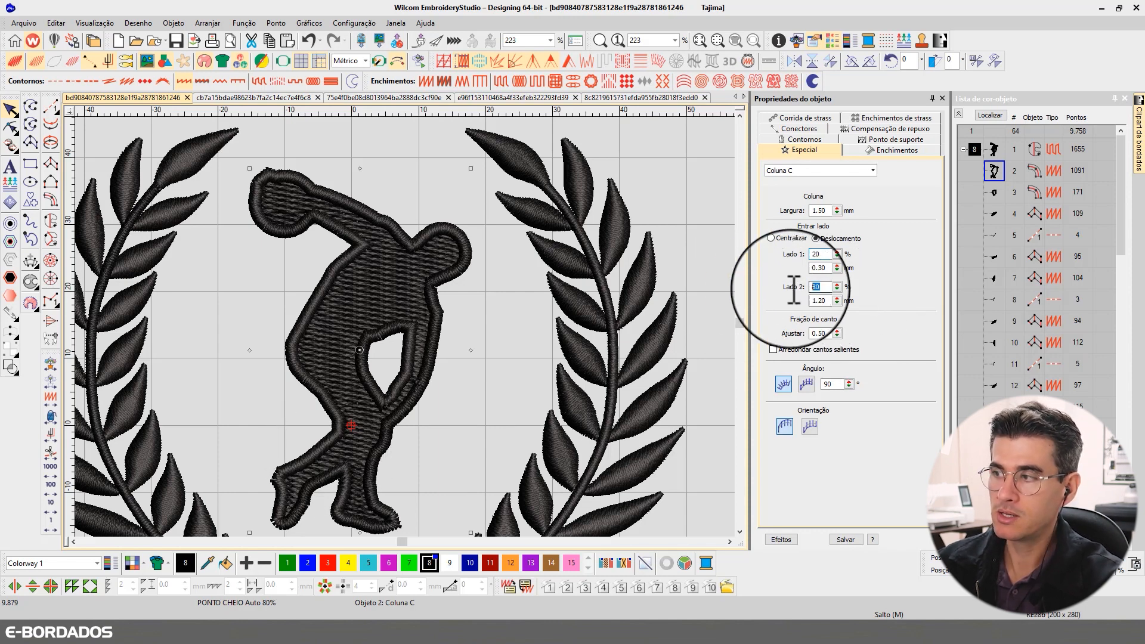
{"action": "left_click", "coordinate": [512, 386]}
{"action": "key", "text": "t"}
{"action": "key", "text": "t"}
{"action": "key", "text": "t"}
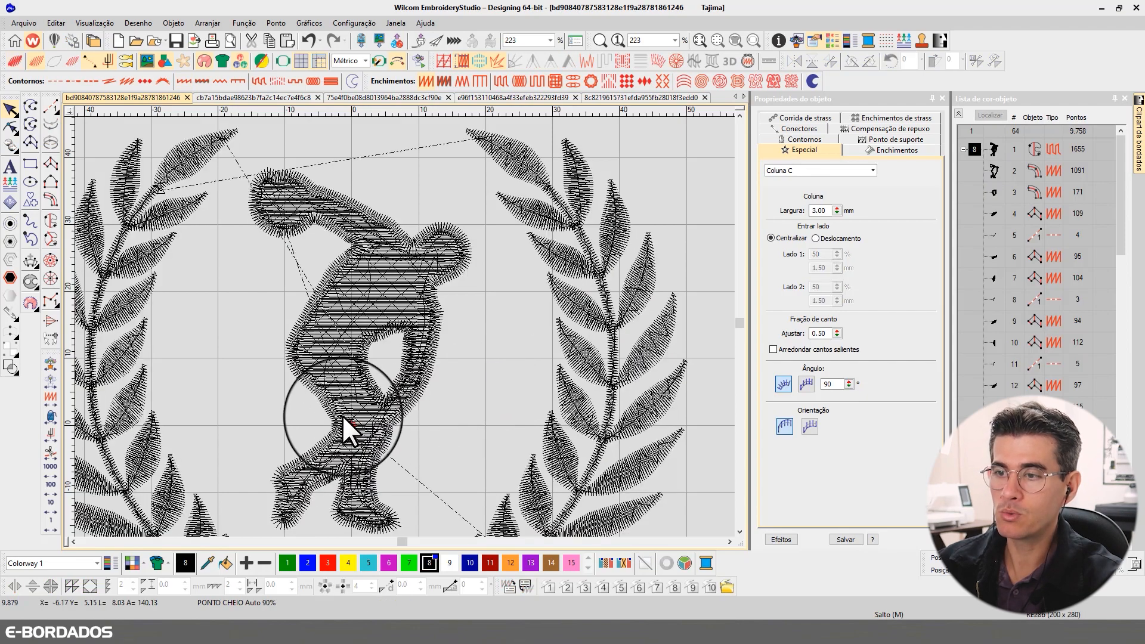
{"action": "left_click", "coordinate": [337, 405]}
{"action": "scroll", "coordinate": [404, 327], "scroll_direction": "up", "scroll_amount": 2}
{"action": "scroll", "coordinate": [404, 327], "scroll_direction": "up", "scroll_amount": 2}
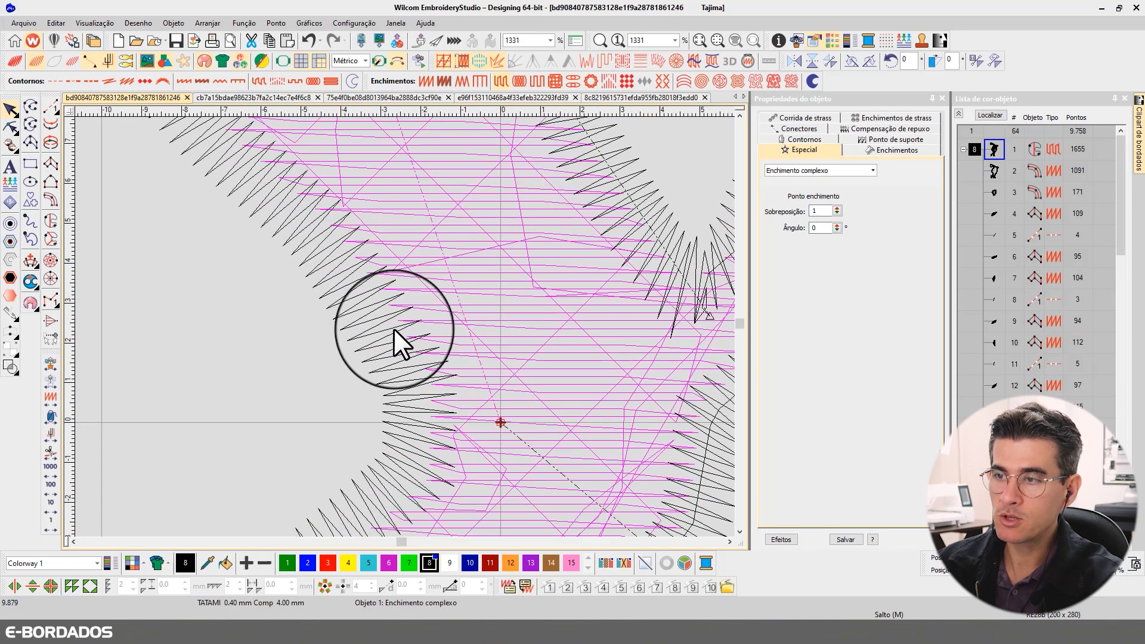
{"action": "left_click", "coordinate": [389, 315]}
{"action": "left_click", "coordinate": [439, 296]}
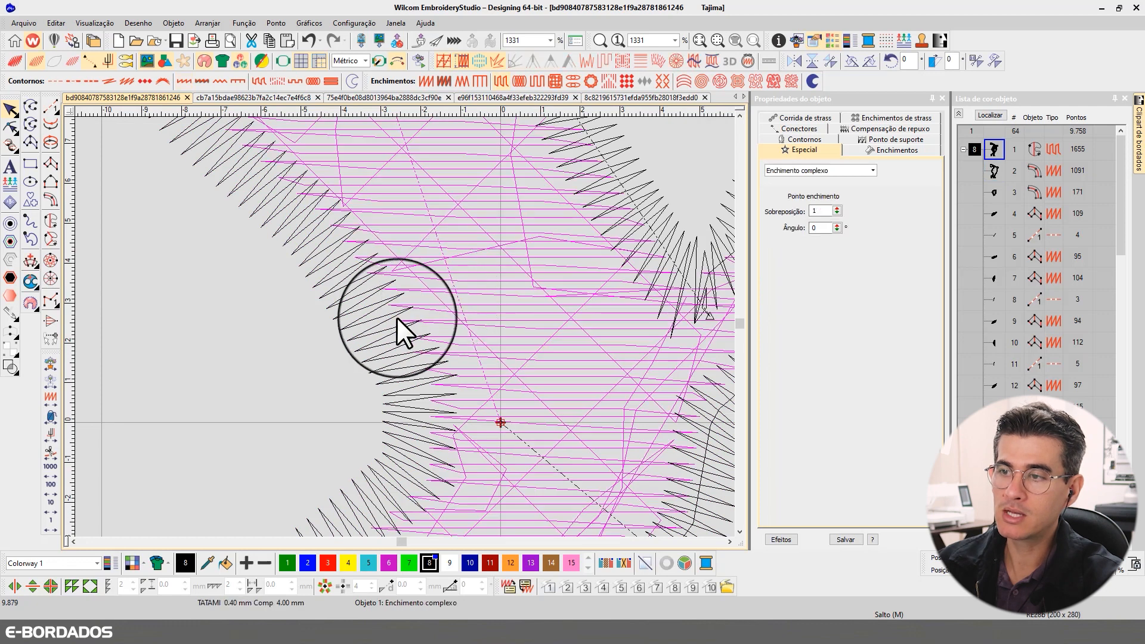
{"action": "left_click", "coordinate": [396, 317]}
- Try side 1 offsets of 0% and then 20% on the figure outline column
{"action": "left_click_drag", "start_coordinate": [825, 253], "coordinate": [760, 252]}
{"action": "type", "text": "1"}
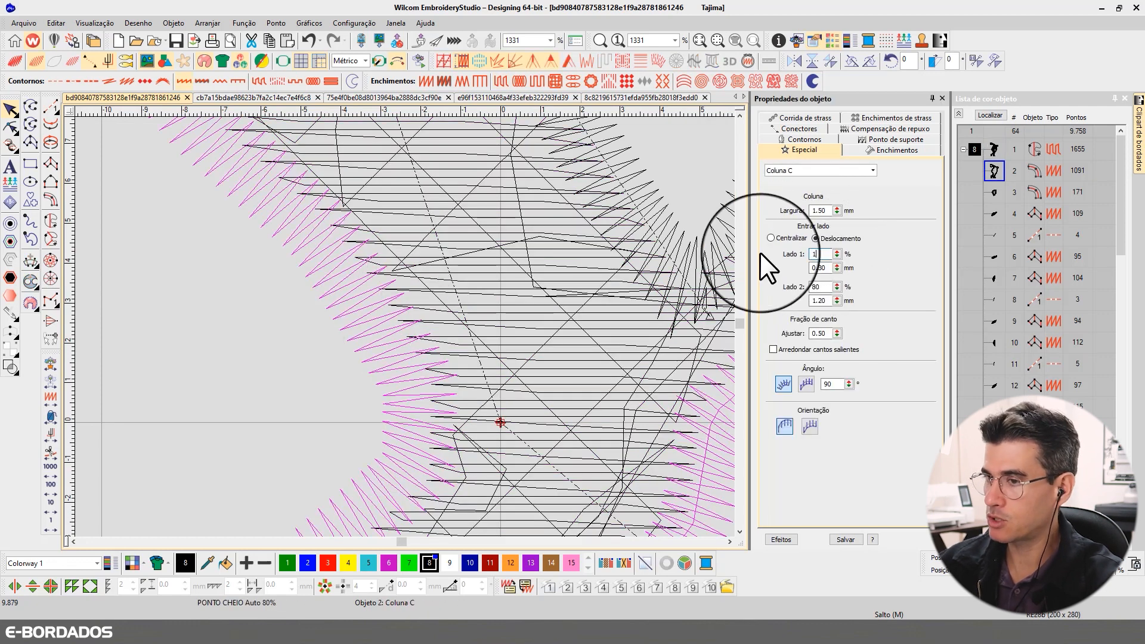
{"action": "type", "text": "00"}
{"action": "key", "text": "BackSpace"}
{"action": "key", "text": "BackSpace"}
{"action": "key", "text": "BackSpace"}
{"action": "type", "text": "0"}
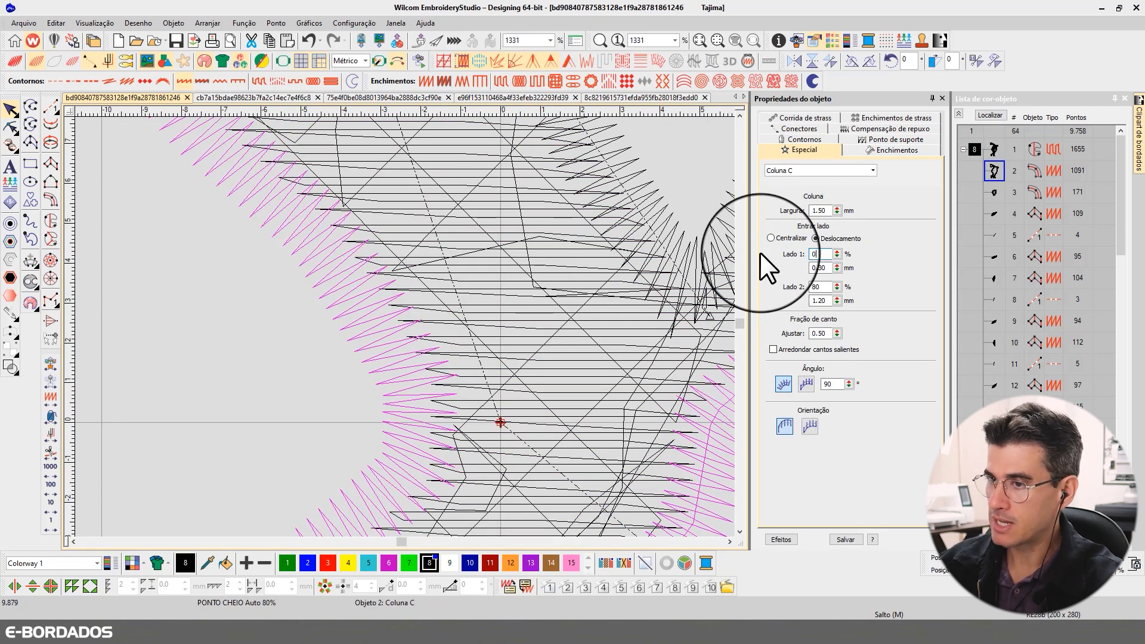
{"action": "key", "text": "Return"}
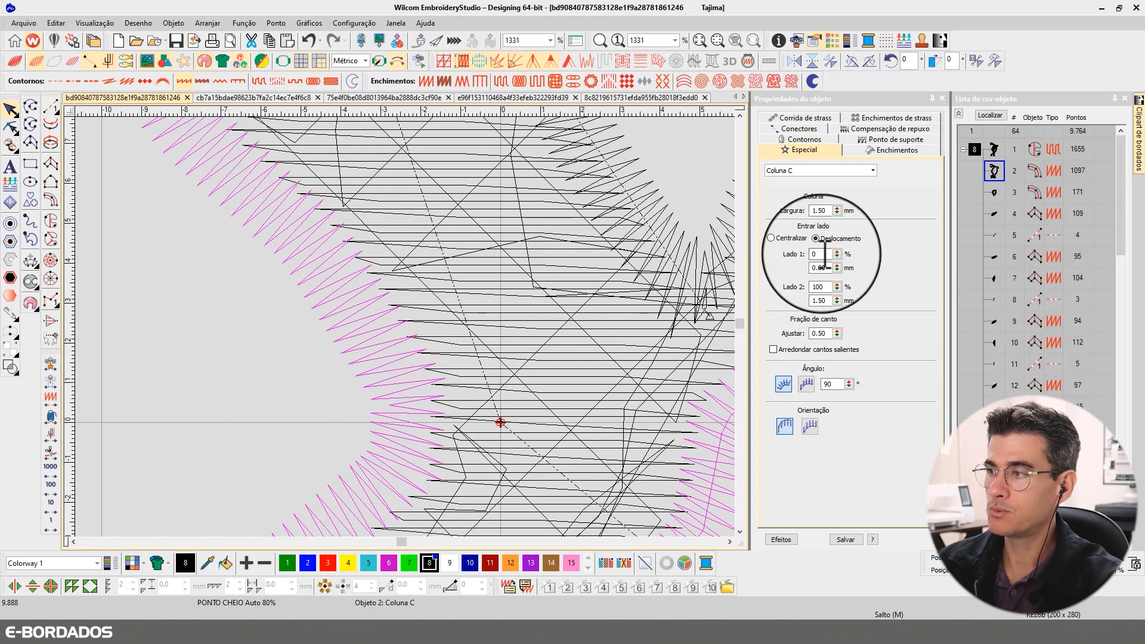
{"action": "double_click", "coordinate": [821, 254]}
{"action": "type", "text": "20"}
{"action": "key", "text": "Return"}
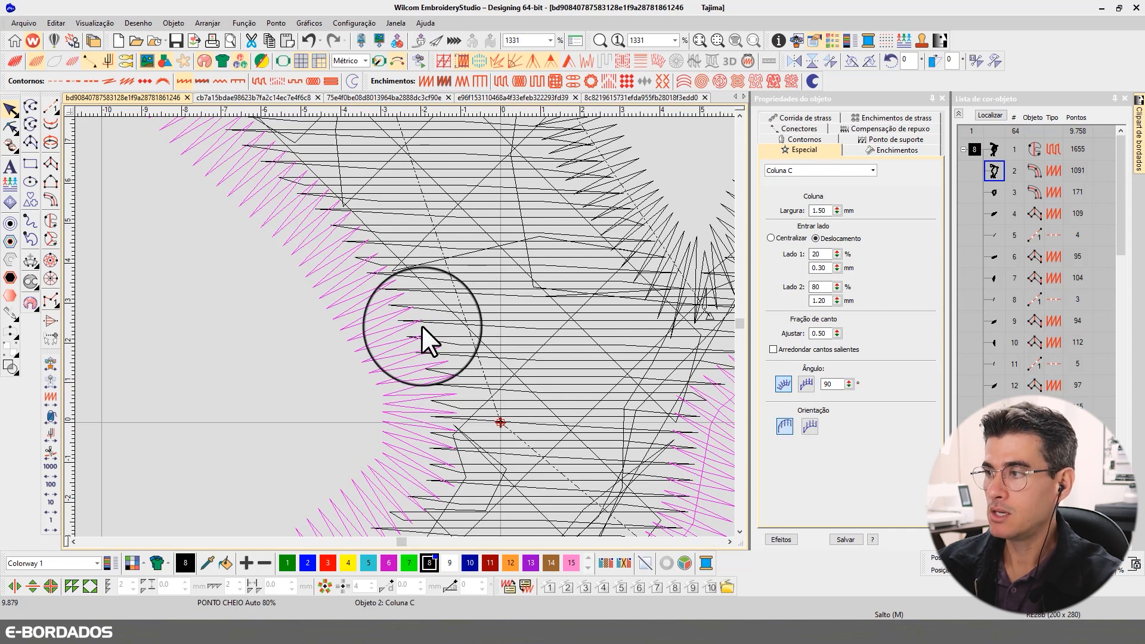
- Display only the selected outline column's stitches and zoom in to inspect them
{"action": "scroll", "coordinate": [411, 326], "scroll_direction": "down", "scroll_amount": 1}
{"action": "scroll", "coordinate": [404, 326], "scroll_direction": "down", "scroll_amount": 3}
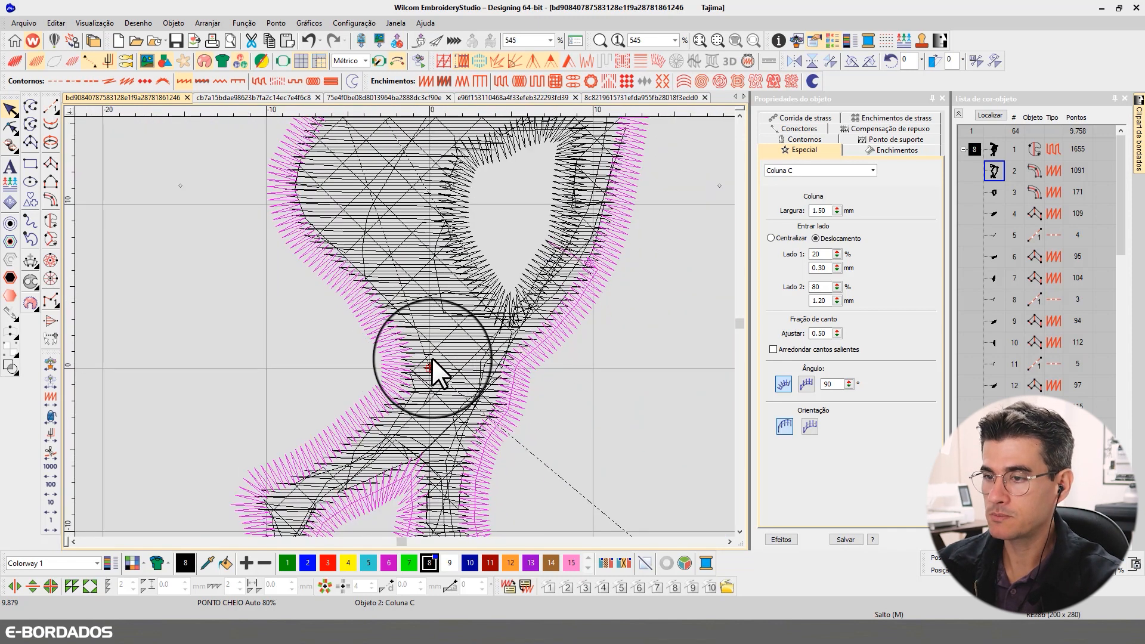
{"action": "left_click", "coordinate": [817, 254]}
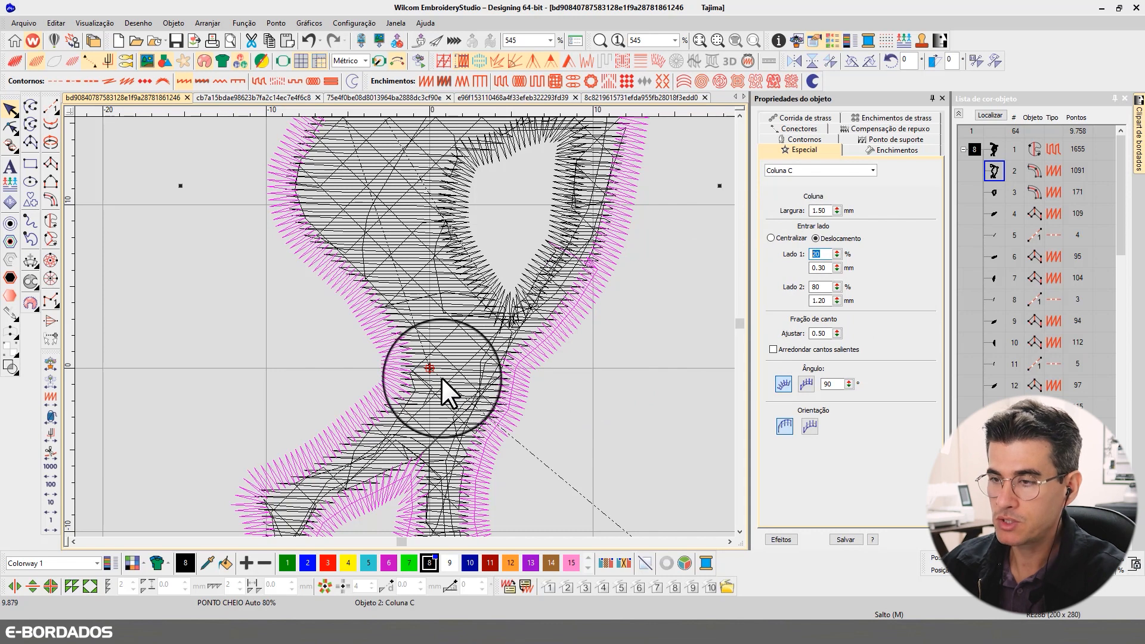
{"action": "left_click", "coordinate": [549, 337]}
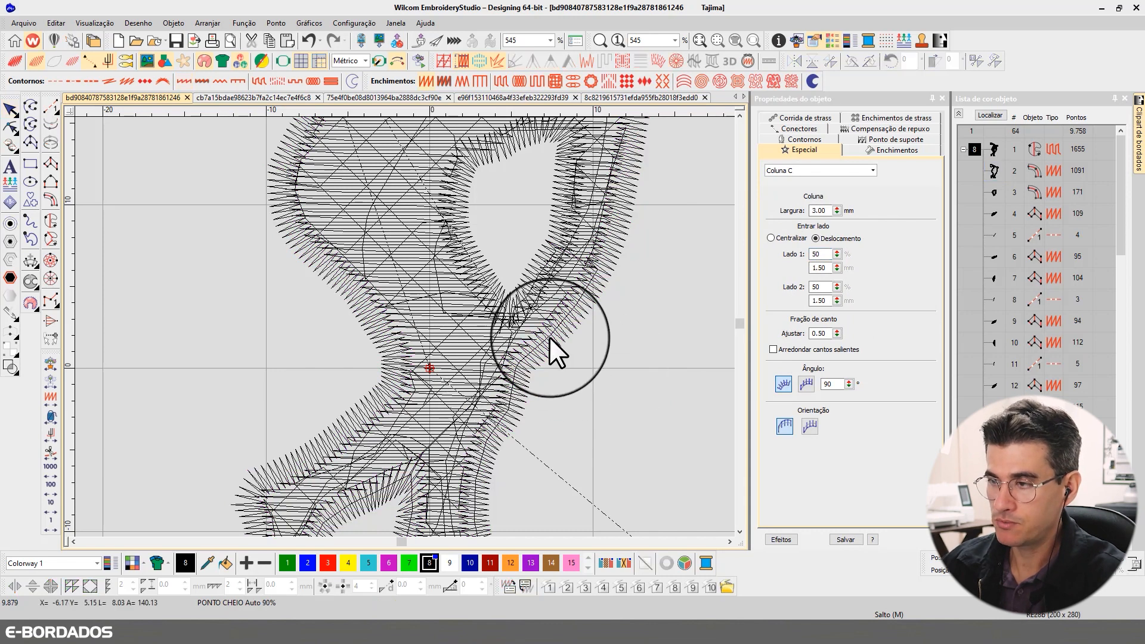
{"action": "left_click", "coordinate": [549, 338]}
{"action": "key", "text": "i"}
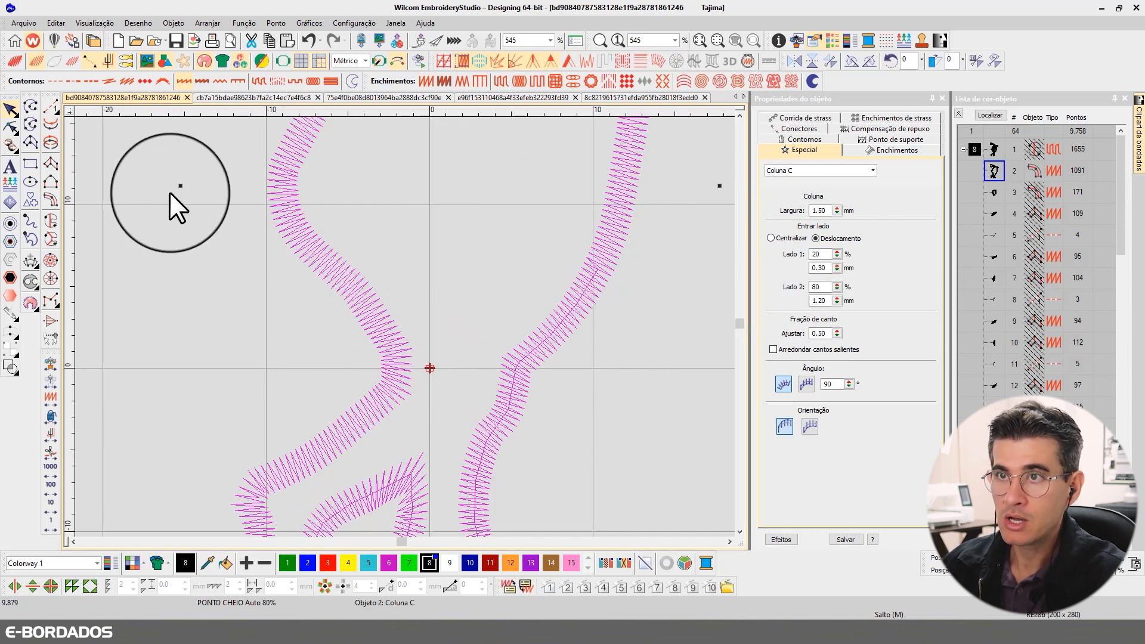
{"action": "left_click", "coordinate": [54, 62]}
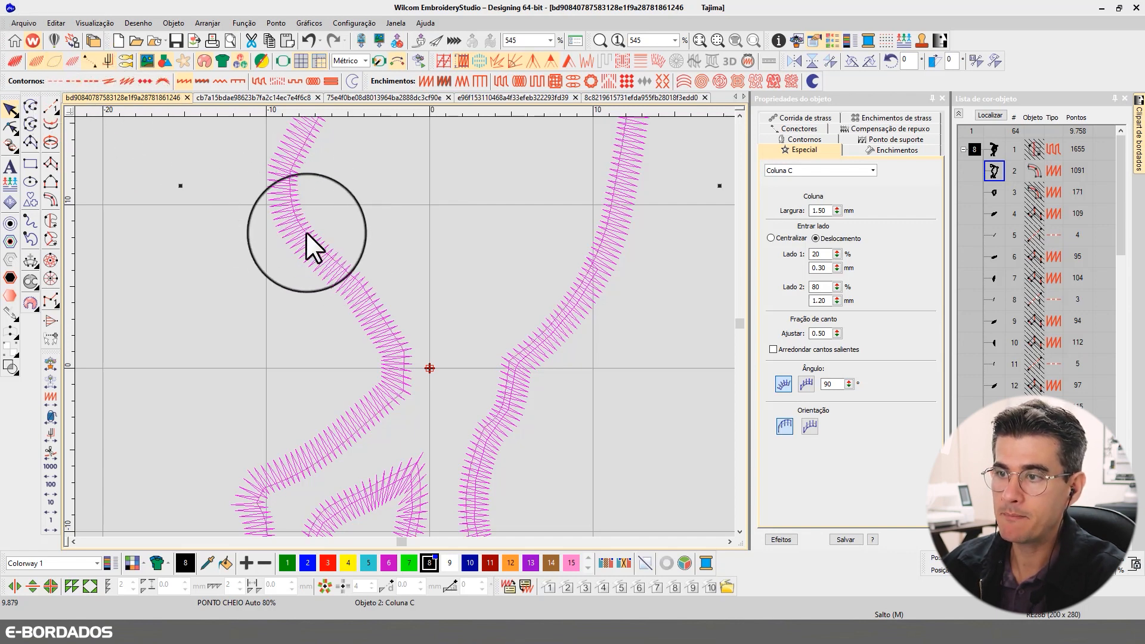
{"action": "scroll", "coordinate": [399, 325], "scroll_direction": "up", "scroll_amount": 1}
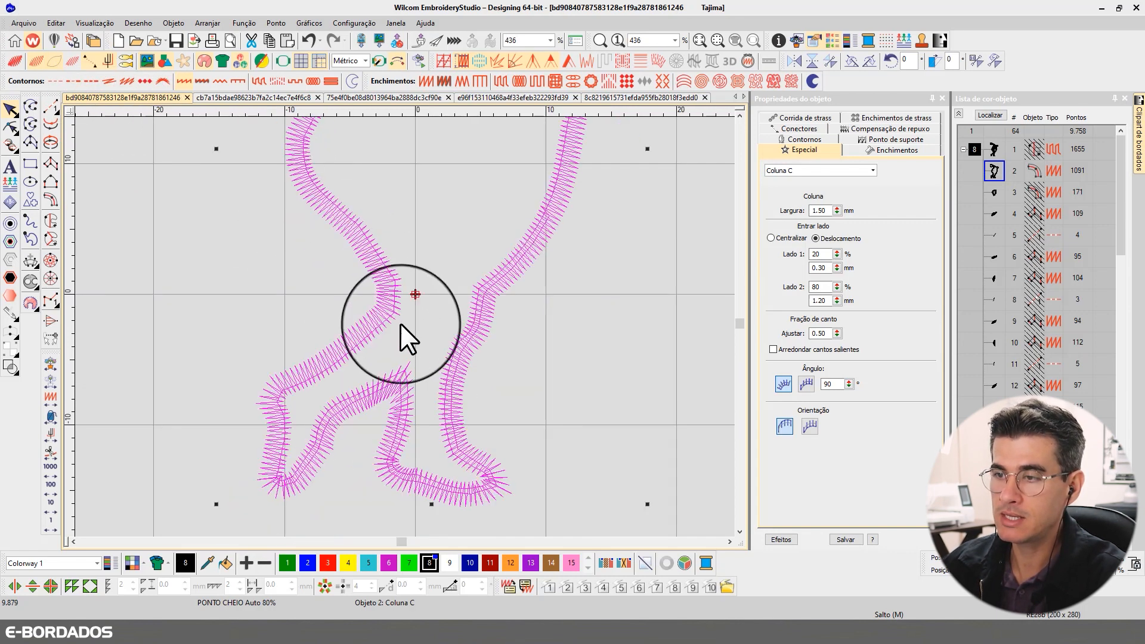
{"action": "scroll", "coordinate": [394, 322], "scroll_direction": "up", "scroll_amount": 1}
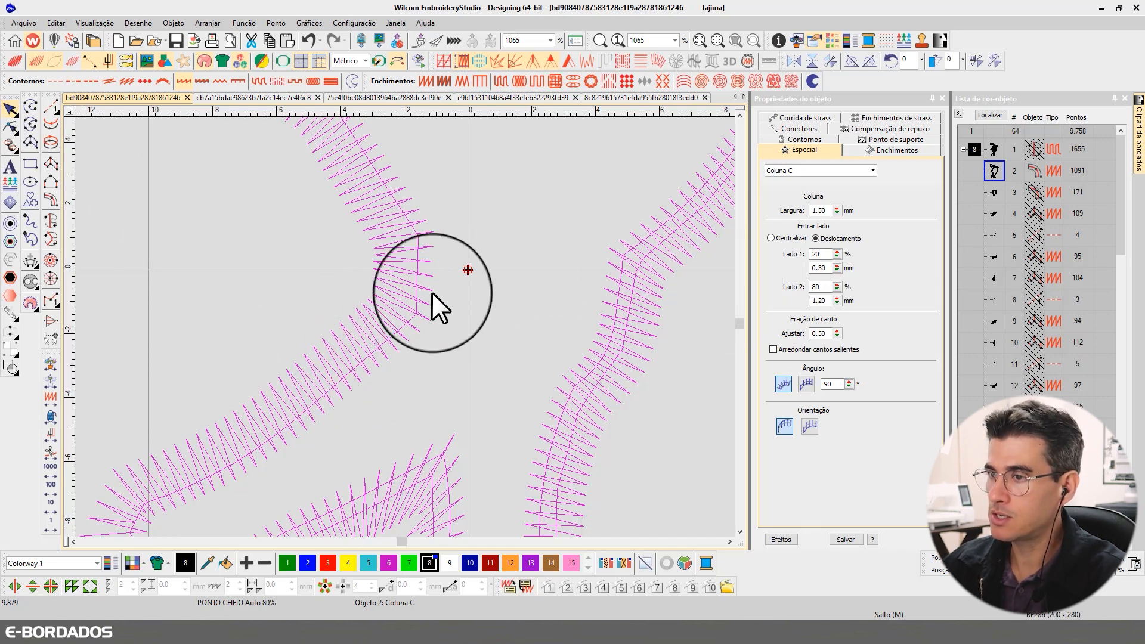
- Compare side 1 offsets of 80% and 20% on the outline column
{"action": "left_click", "coordinate": [817, 254]}
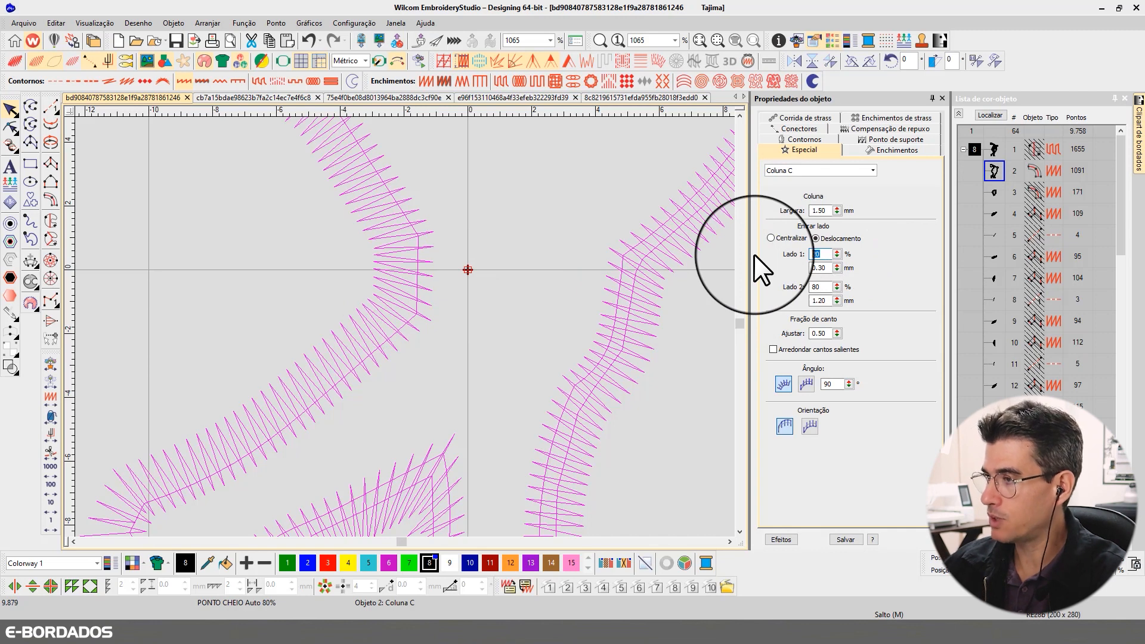
{"action": "type", "text": "80"}
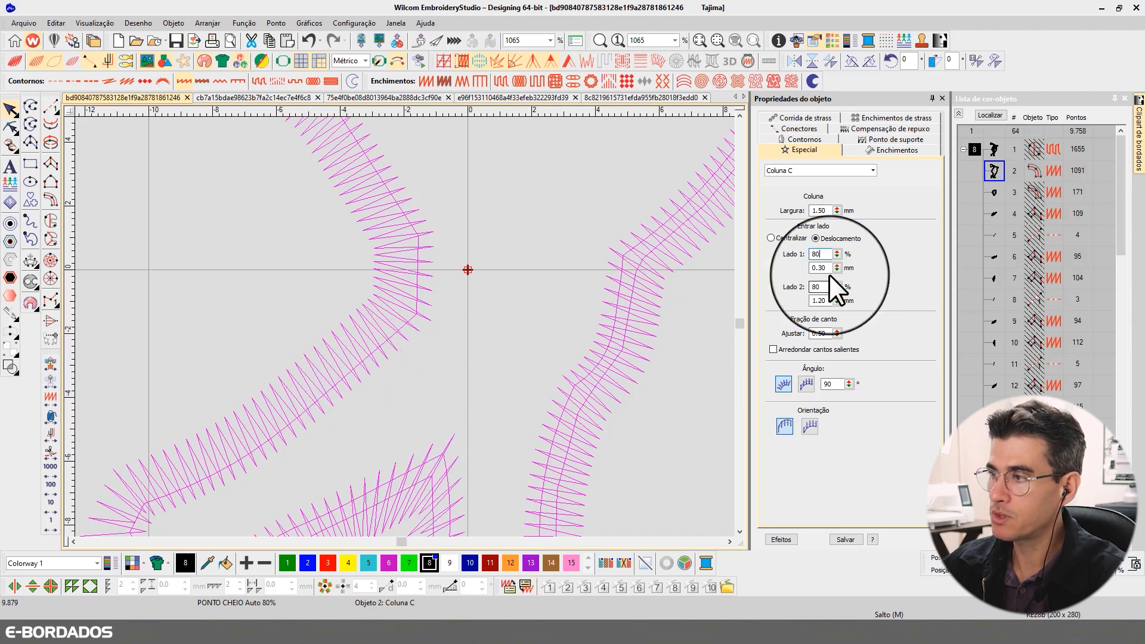
{"action": "double_click", "coordinate": [816, 254]}
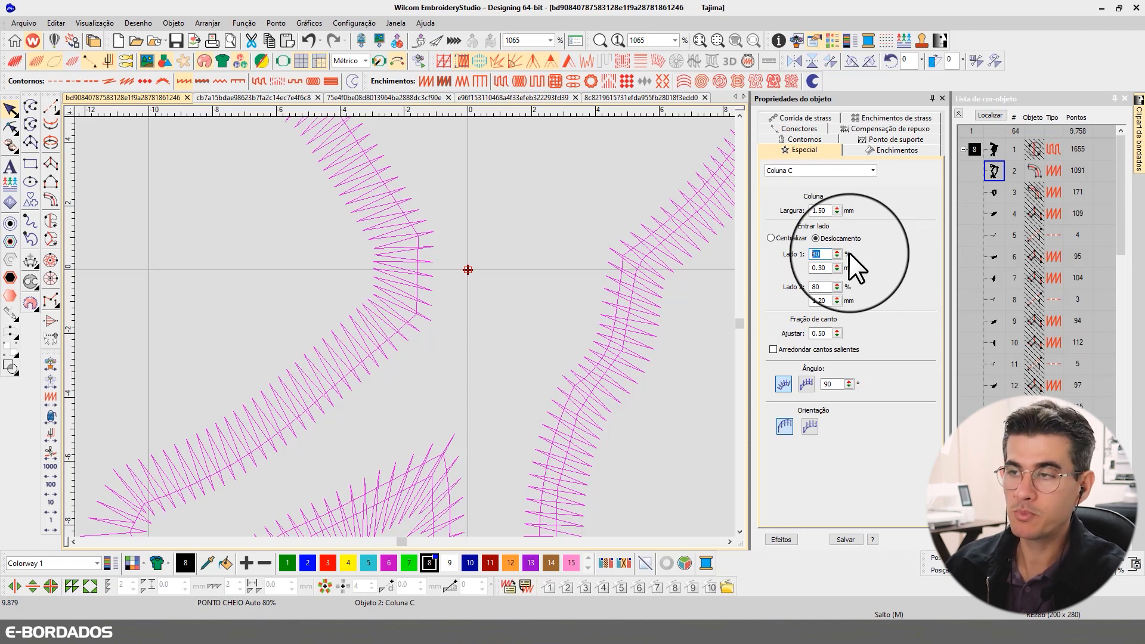
{"action": "key", "text": "Return"}
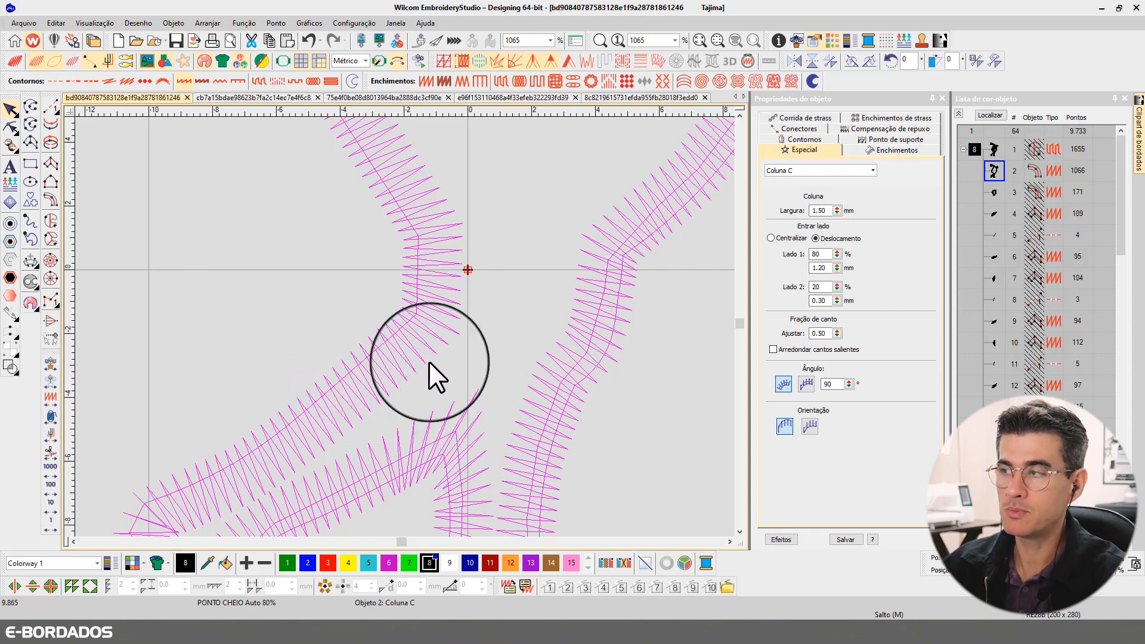
{"action": "double_click", "coordinate": [819, 254]}
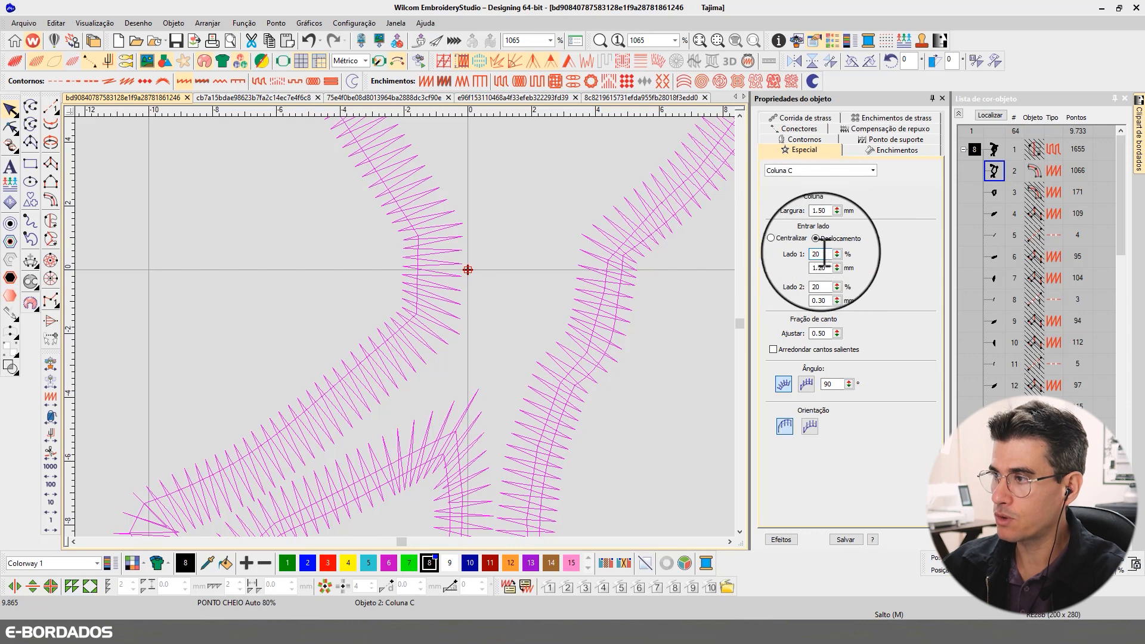
{"action": "key", "text": "Return"}
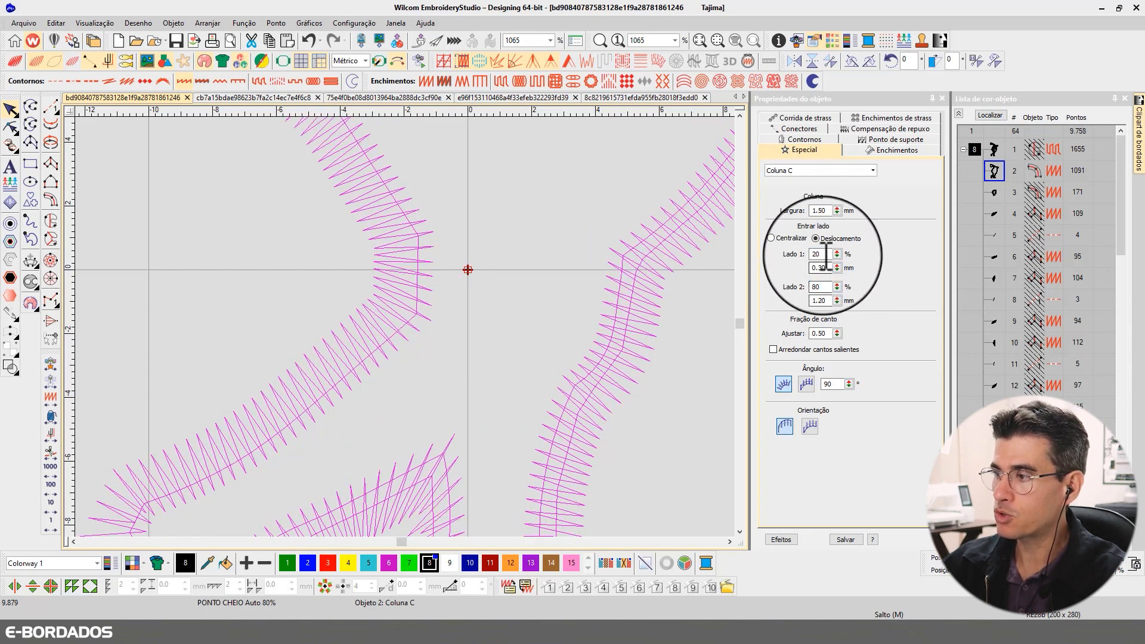
{"action": "left_click_drag", "start_coordinate": [822, 287], "coordinate": [803, 288]}
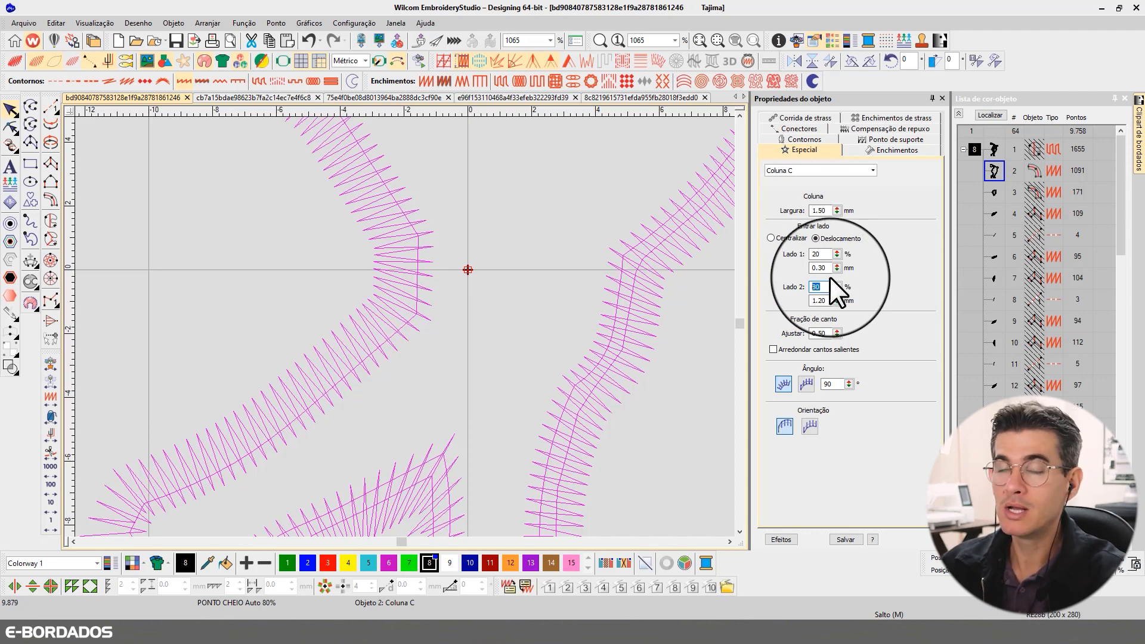
- Switch side 1 offset to 80% and back to 20% to compare the stitch placement again
{"action": "double_click", "coordinate": [817, 254]}
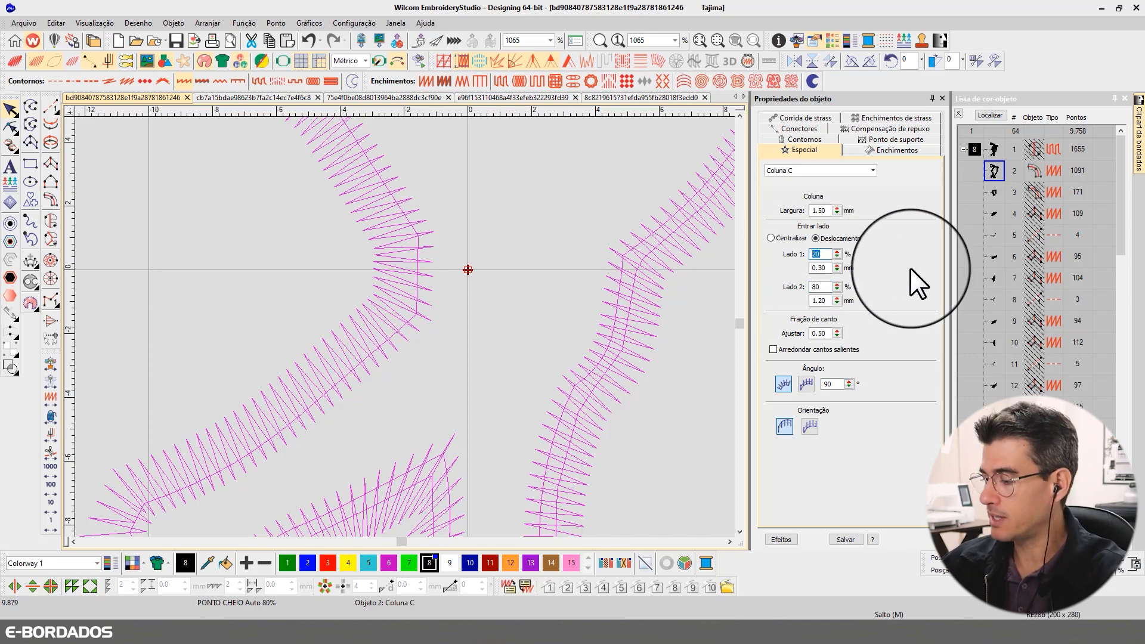
{"action": "type", "text": "80"}
{"action": "key", "text": "Return"}
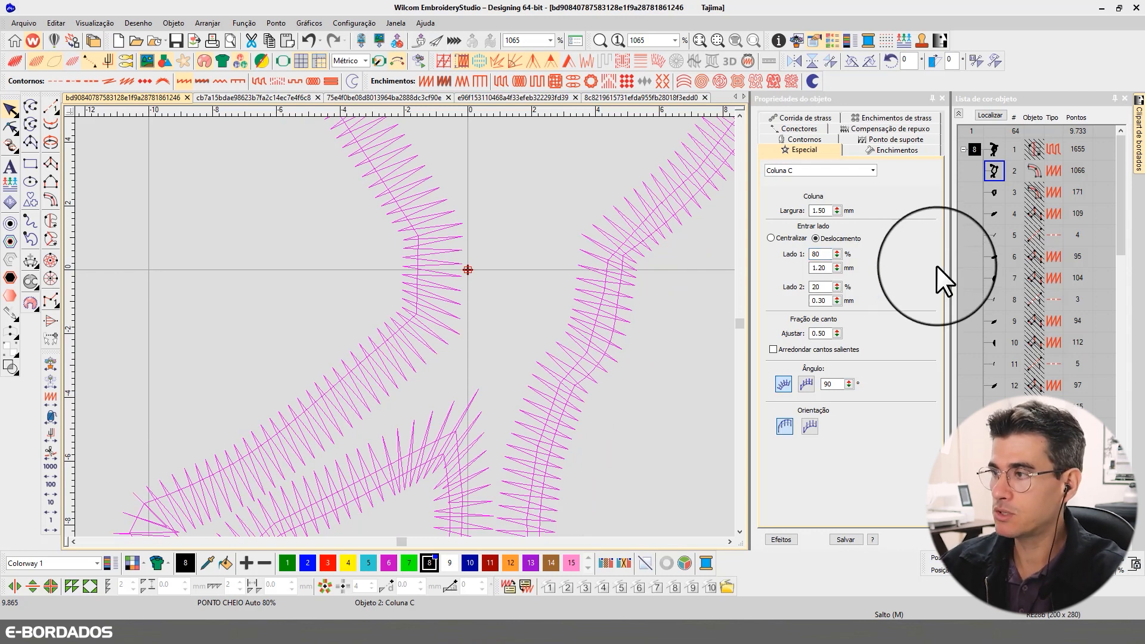
{"action": "double_click", "coordinate": [817, 254]}
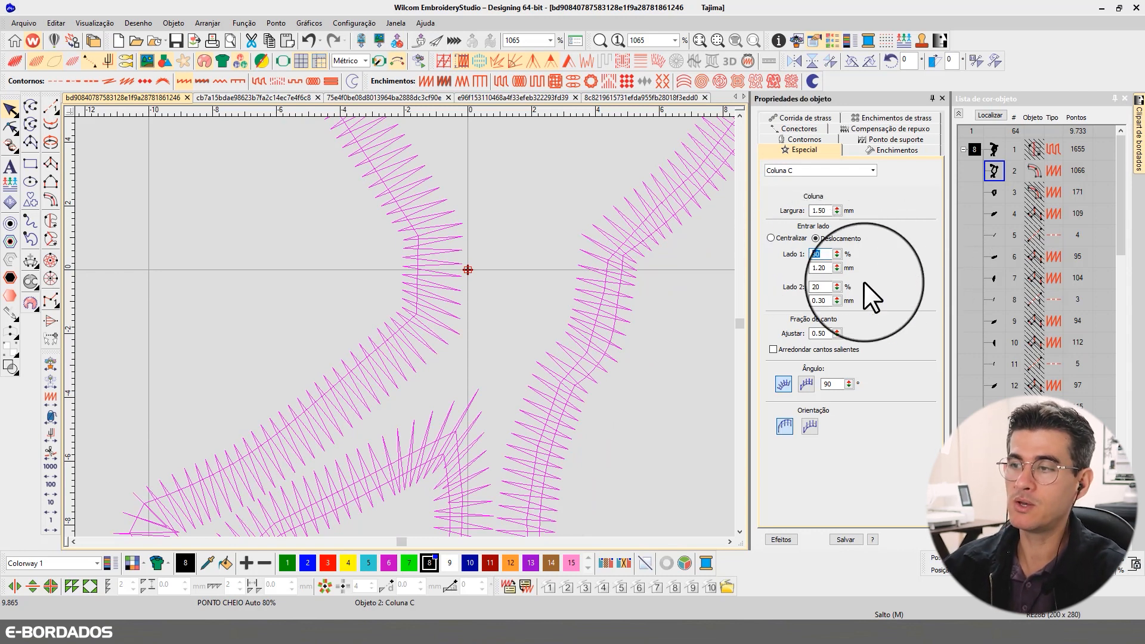
{"action": "type", "text": "20"}
{"action": "key", "text": "Return"}
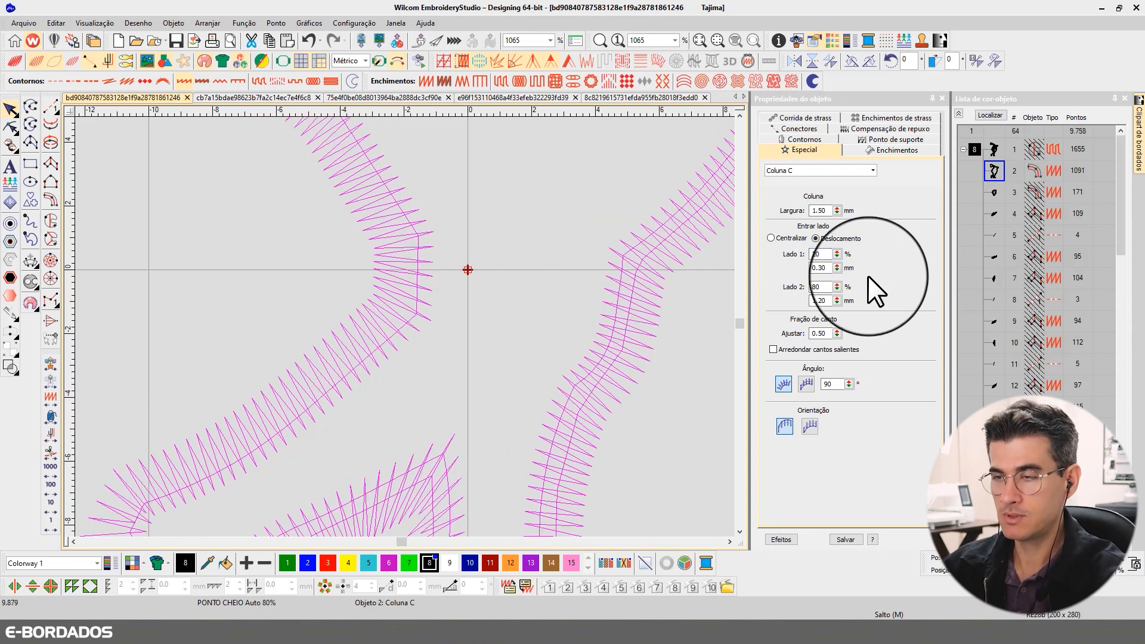
{"action": "key", "text": "t"}
{"action": "key", "text": "t"}
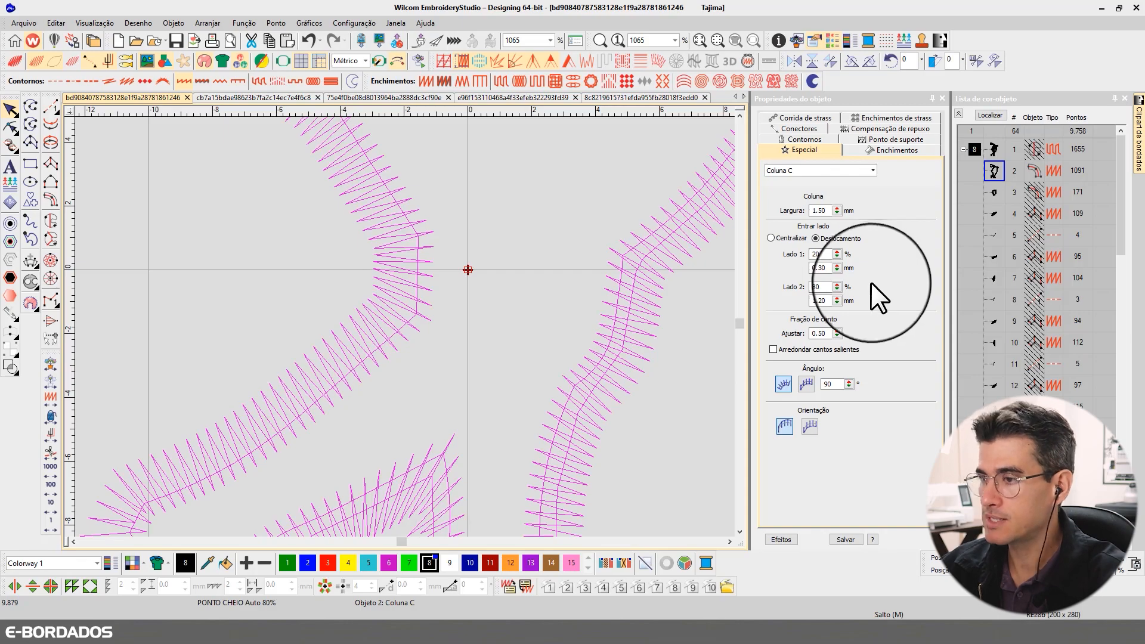
{"action": "scroll", "coordinate": [403, 326], "scroll_direction": "down", "scroll_amount": 3}
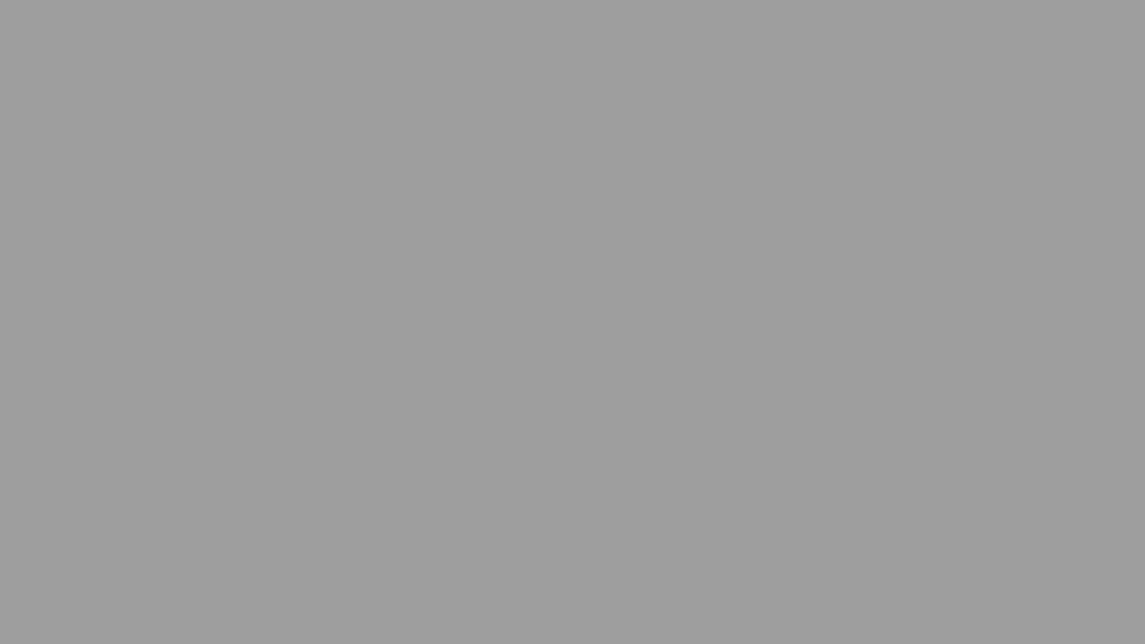